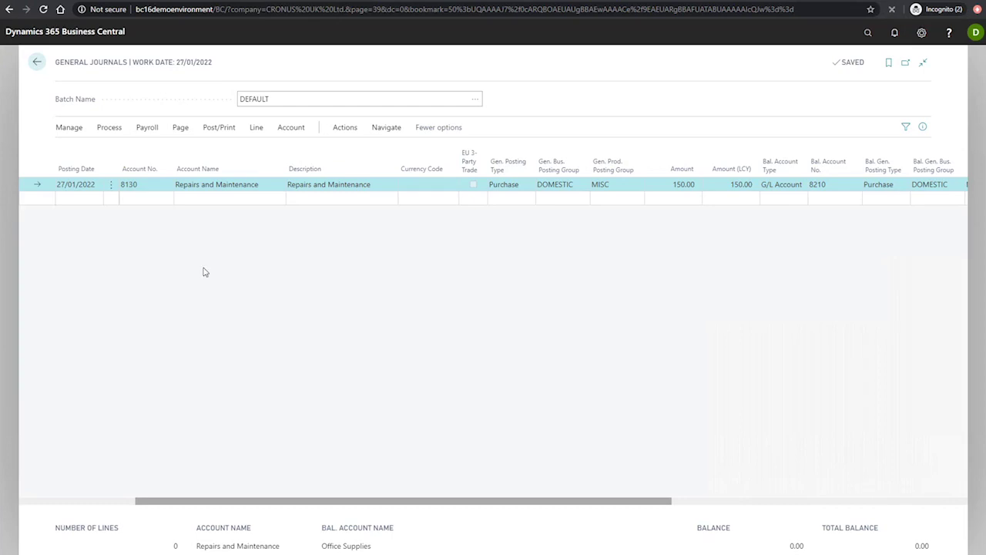
Preview the journal line's posting, inspect its four G/L entries, then return to the journal
click(217, 127)
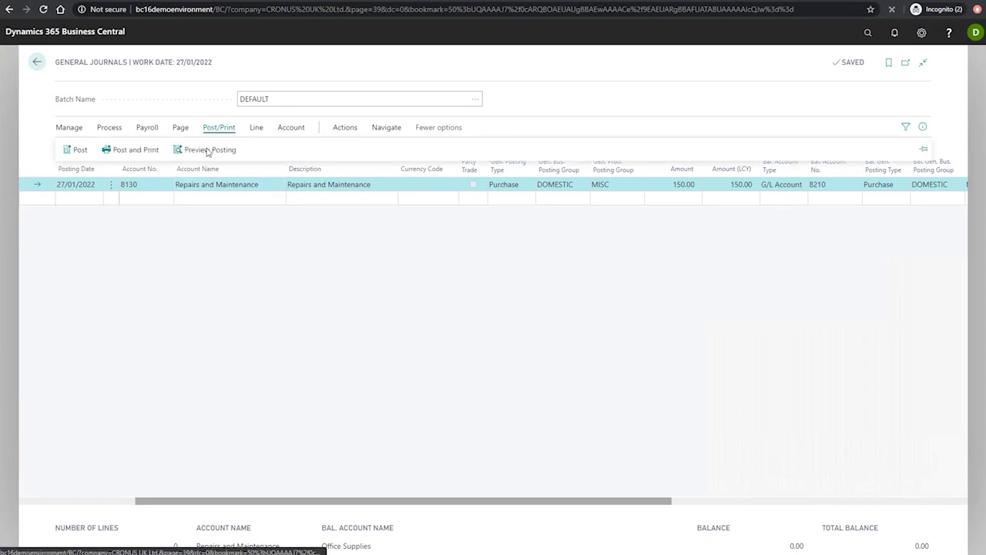
click(207, 150)
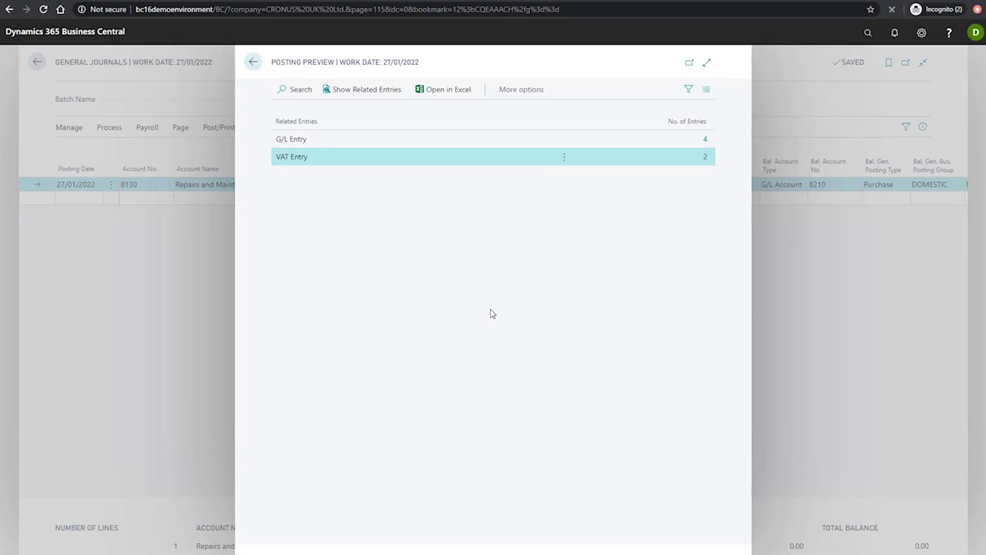
click(705, 141)
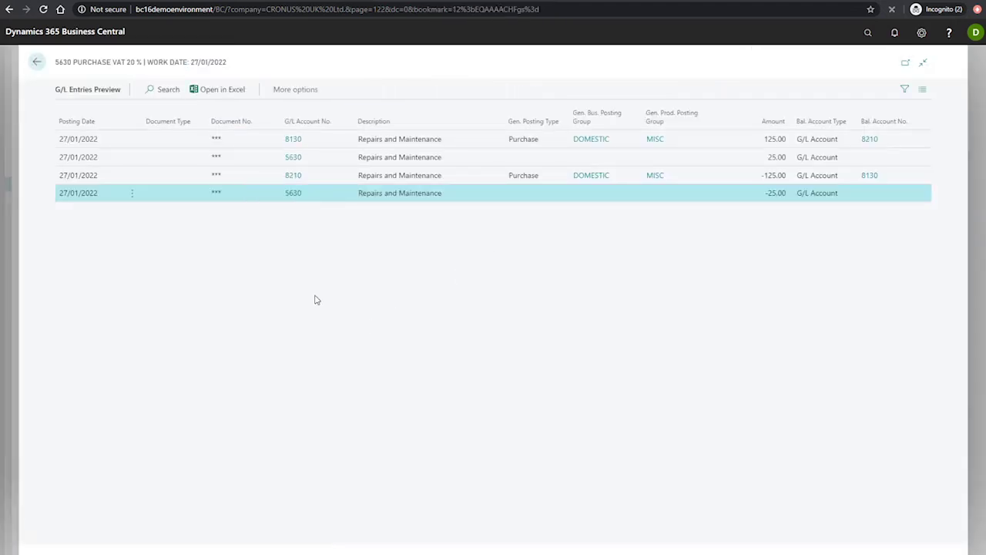
click(37, 66)
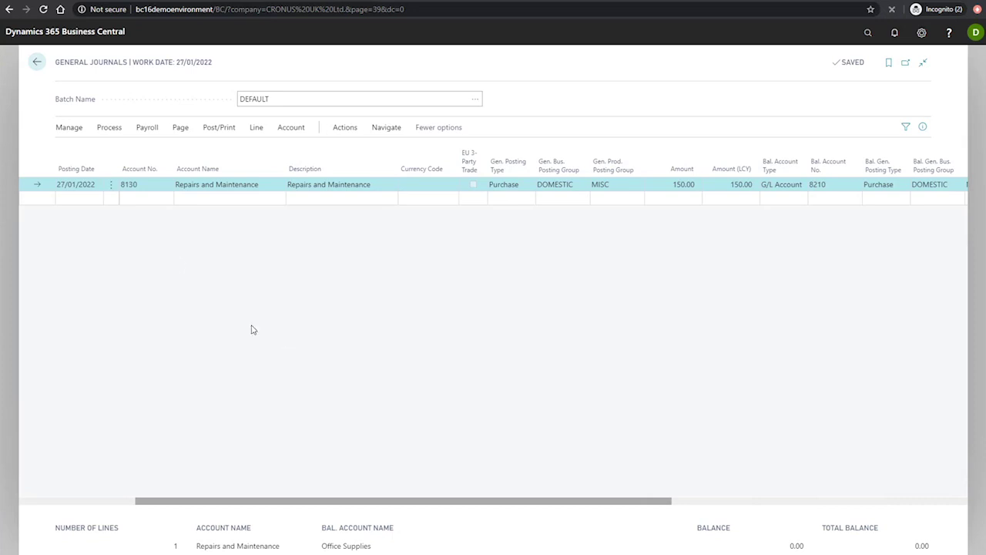
Renumber the journal's document numbers and confirm, giving the Repairs and Maintenance line G00001
click(344, 128)
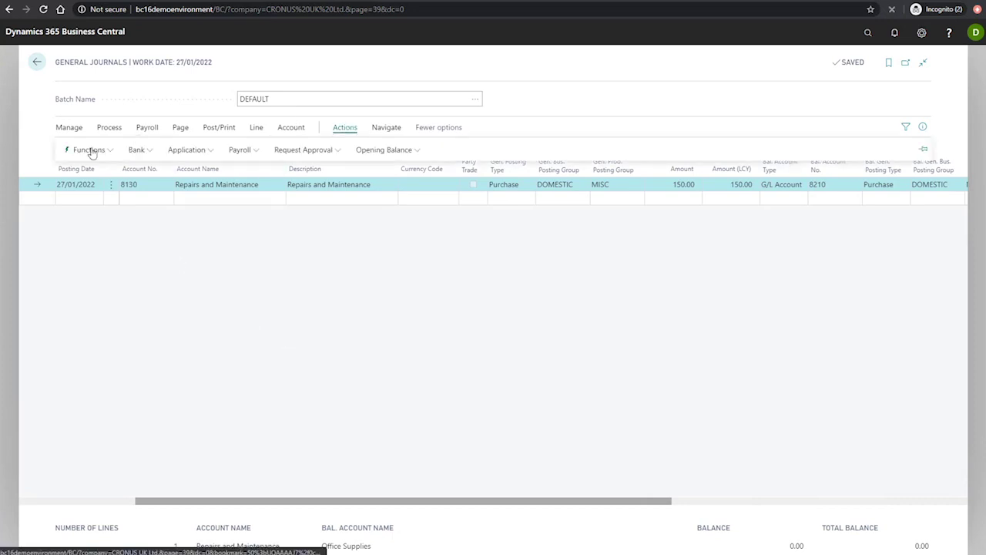
click(98, 152)
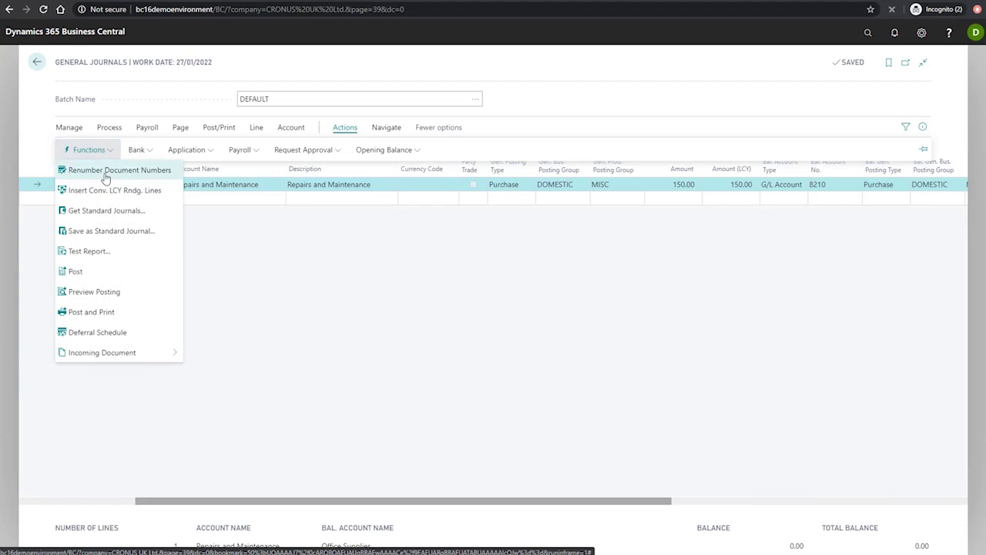
click(107, 170)
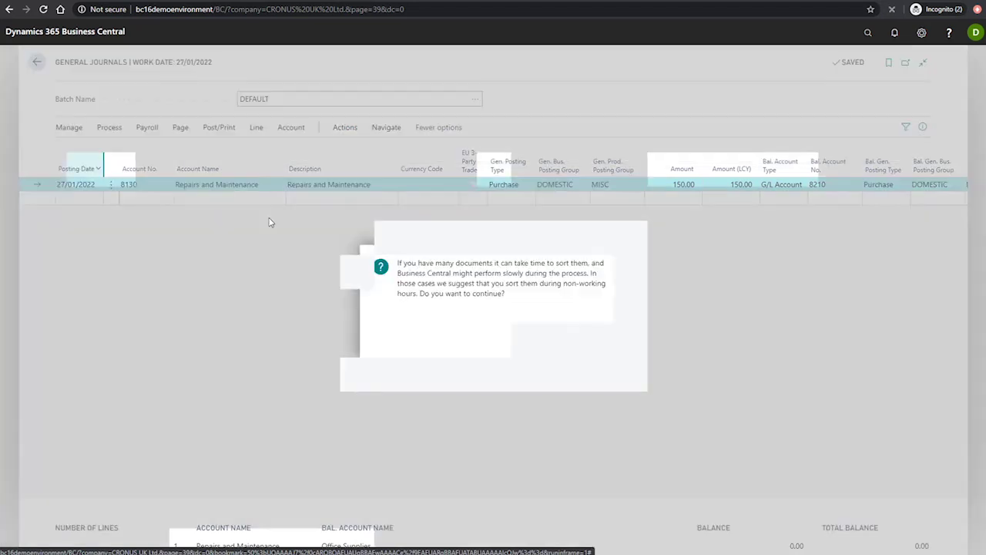
click(546, 336)
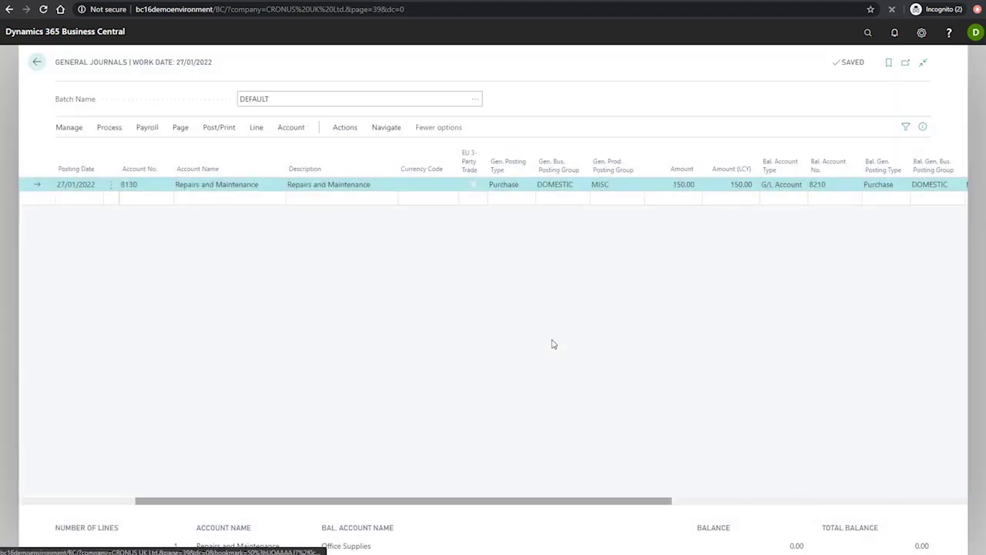
click(126, 502)
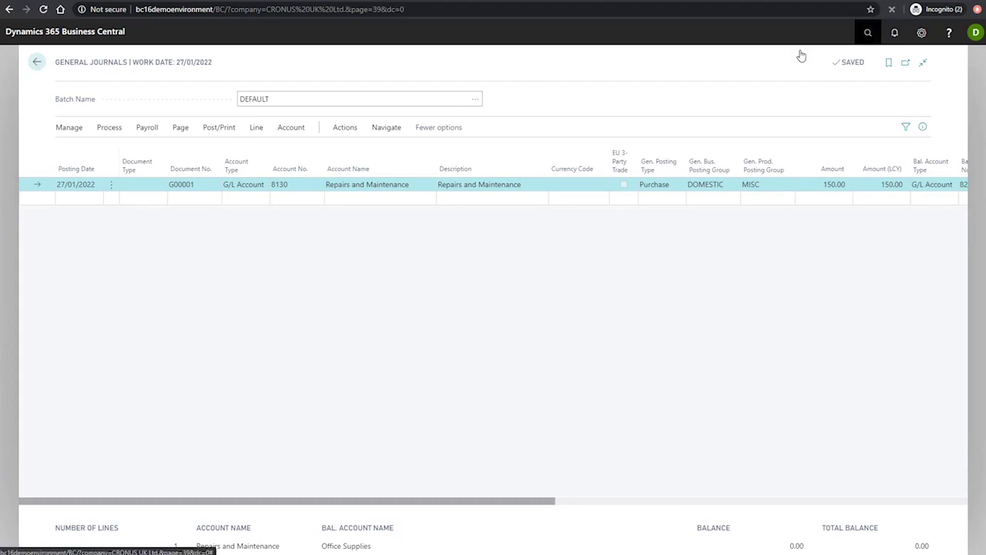
text(gen jour tem)
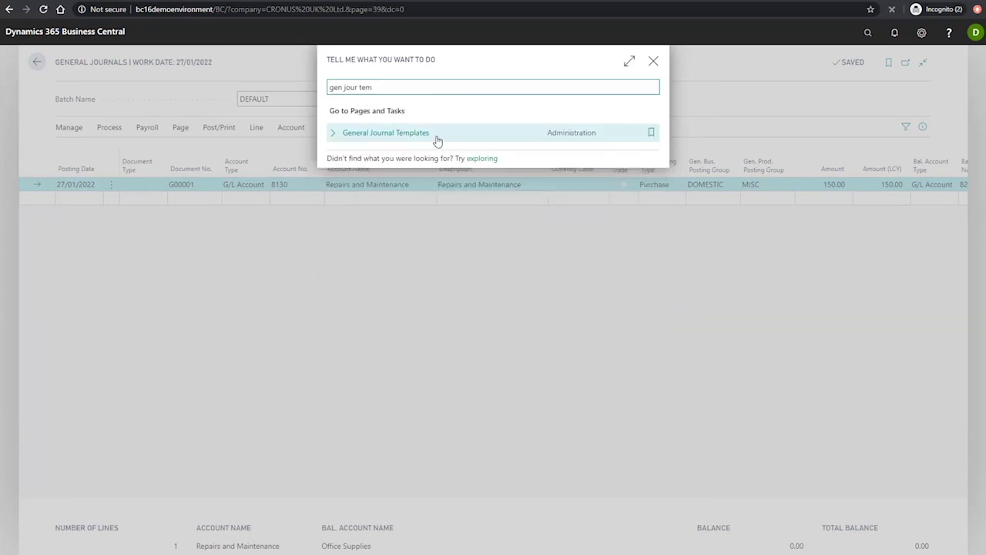
click(434, 136)
click(70, 179)
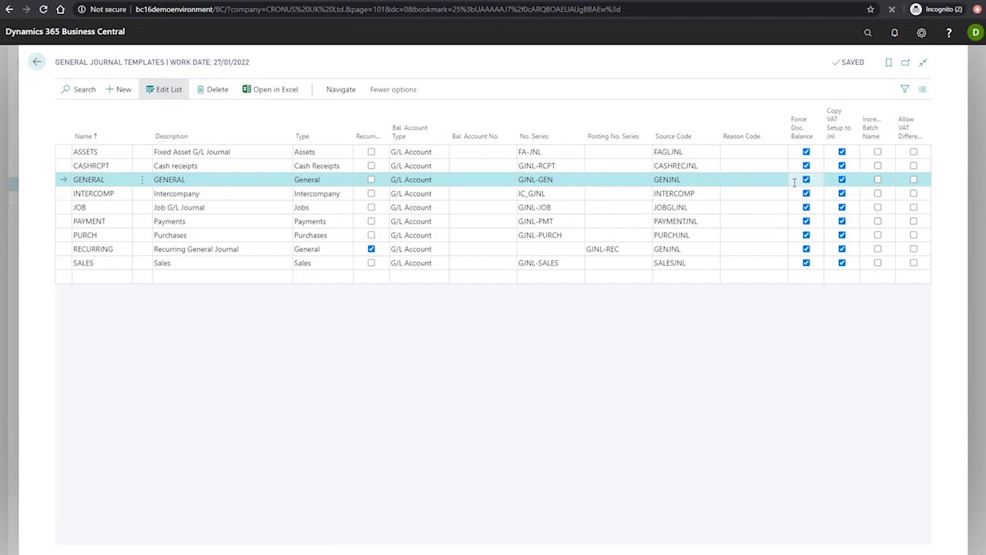
click(36, 63)
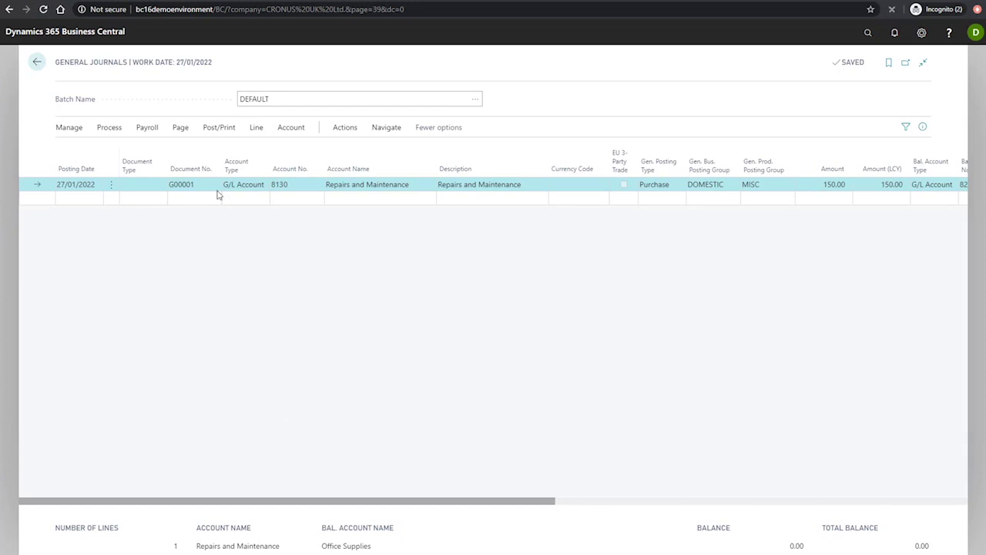
Post the 150.00 Repairs and Maintenance line from the DEFAULT journal
click(219, 128)
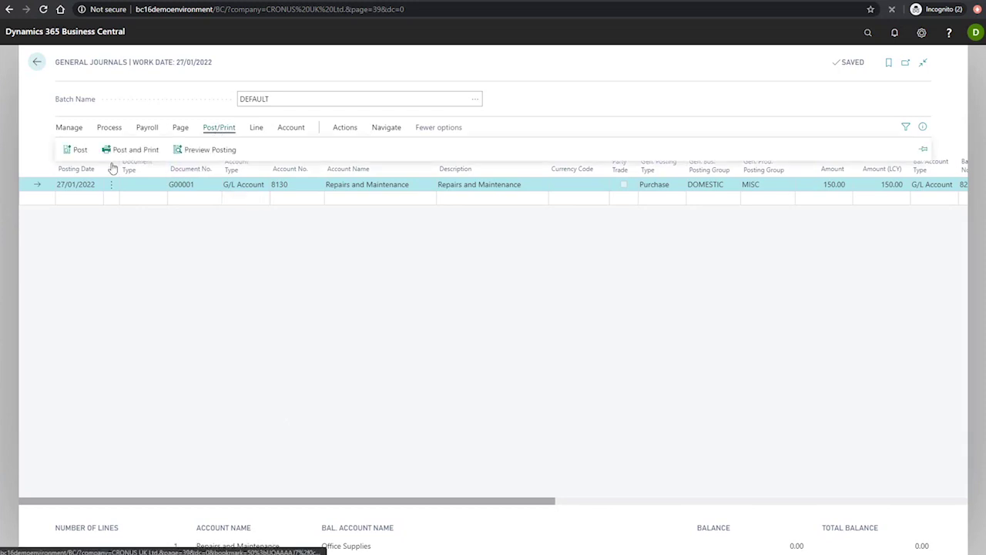
click(75, 150)
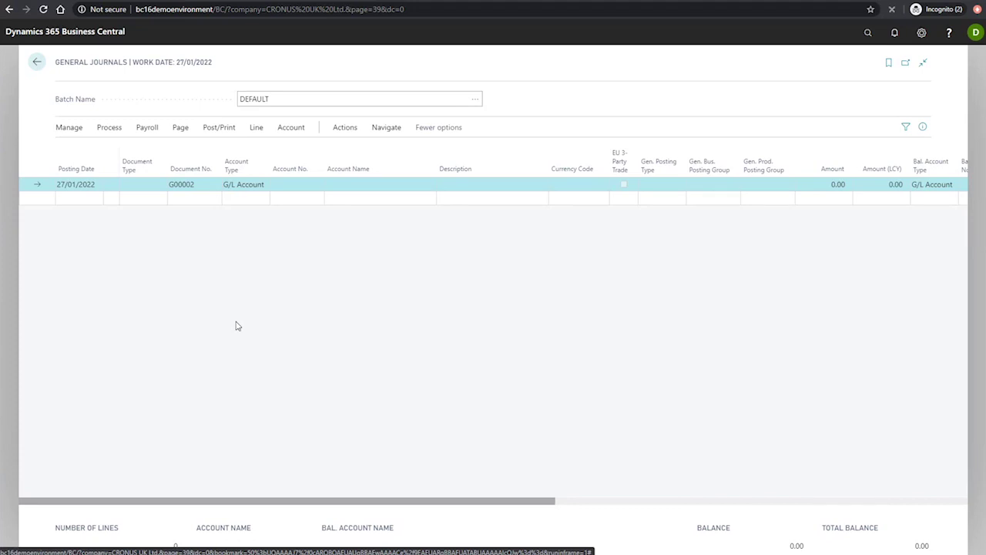
From the general journal batches list, post the DEFAULT batch to reach its confirmation
click(472, 99)
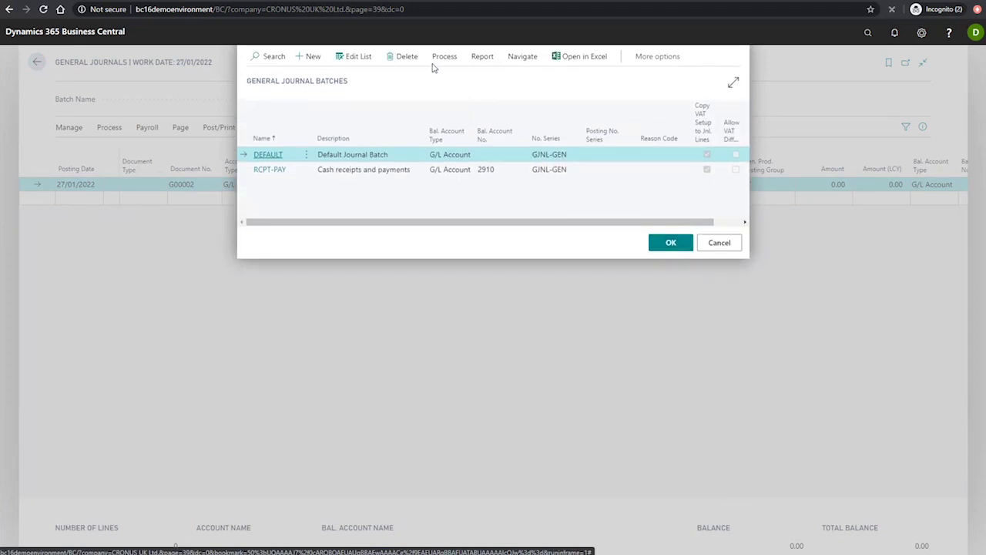
click(441, 58)
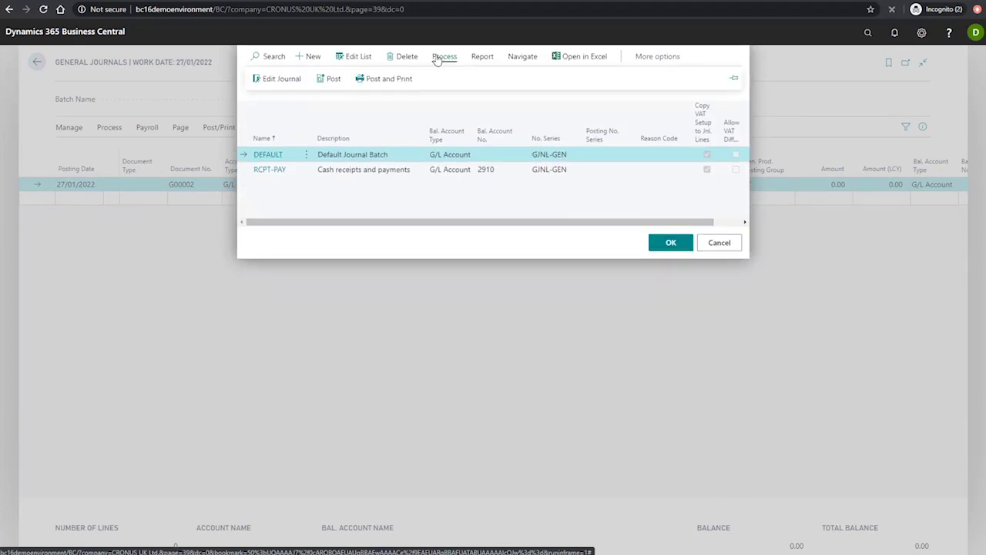
click(329, 78)
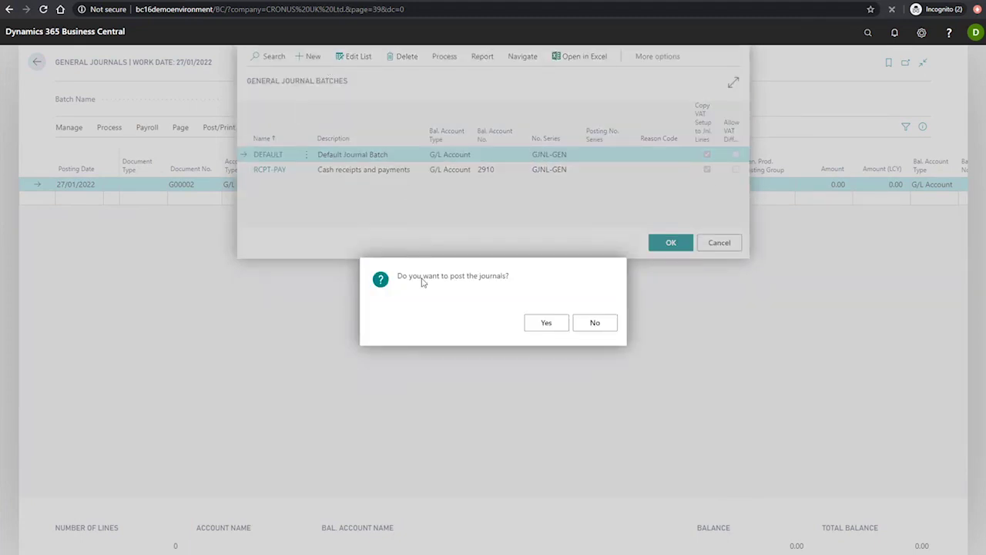